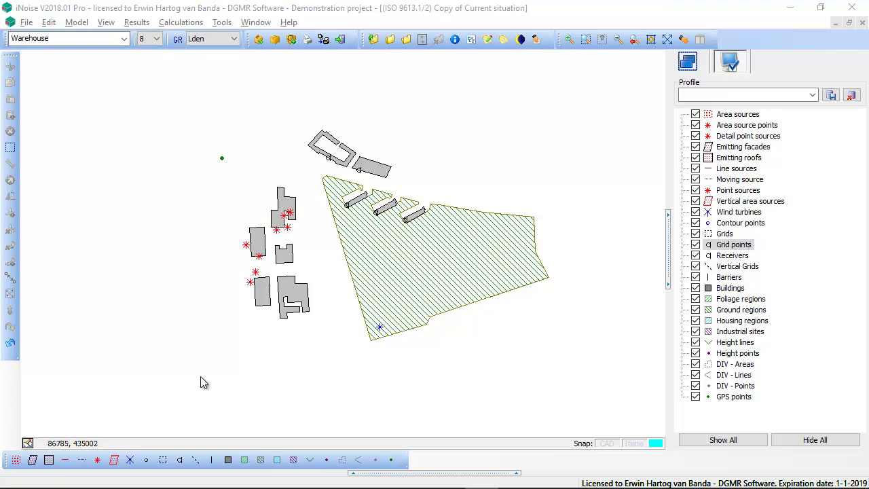
Step: Start a new calculation grid and make (main group) the active group instead of Warehouse
click(163, 461)
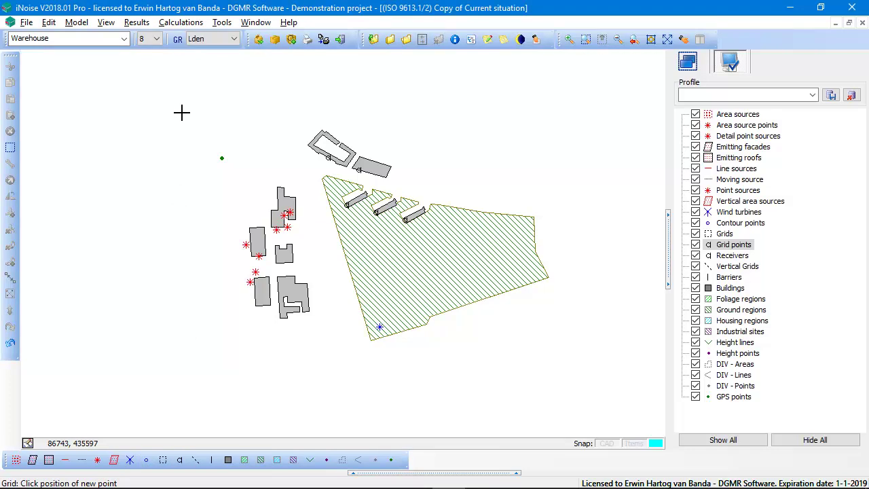
click(124, 39)
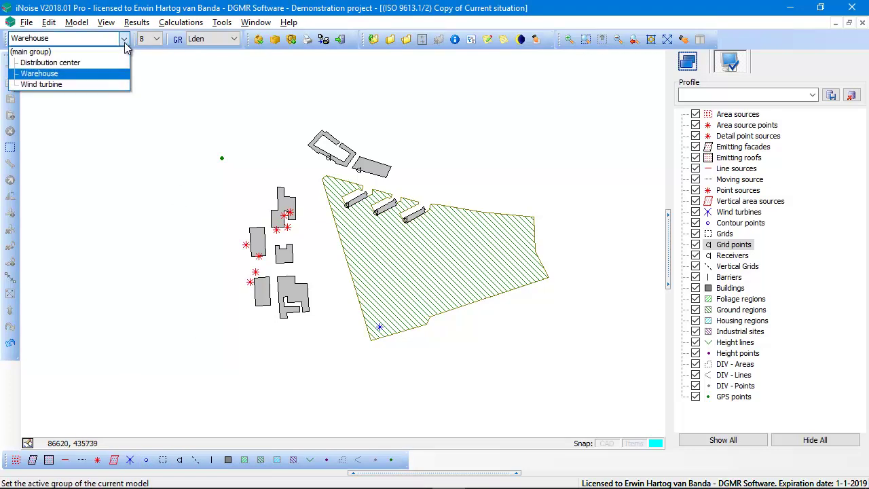
click(51, 55)
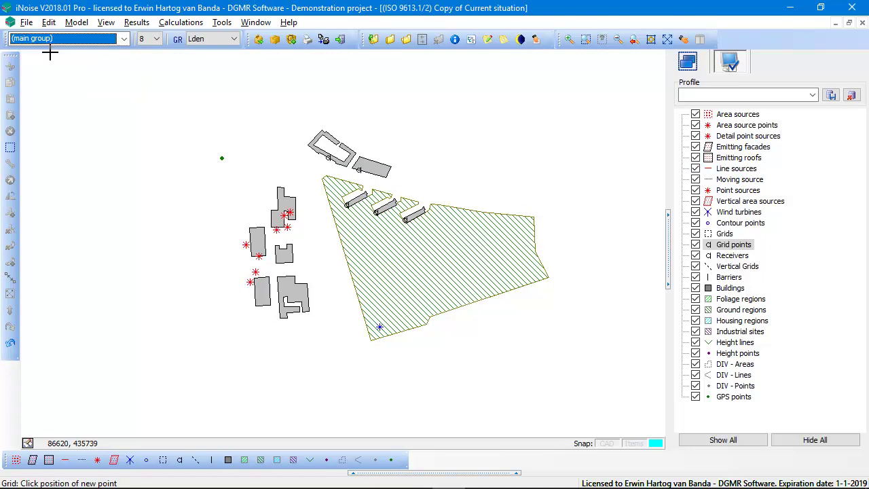
click(123, 39)
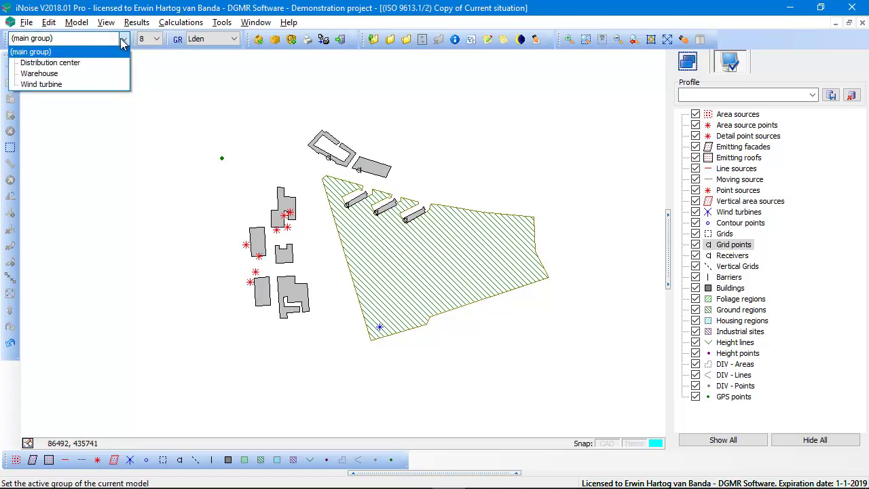
click(64, 53)
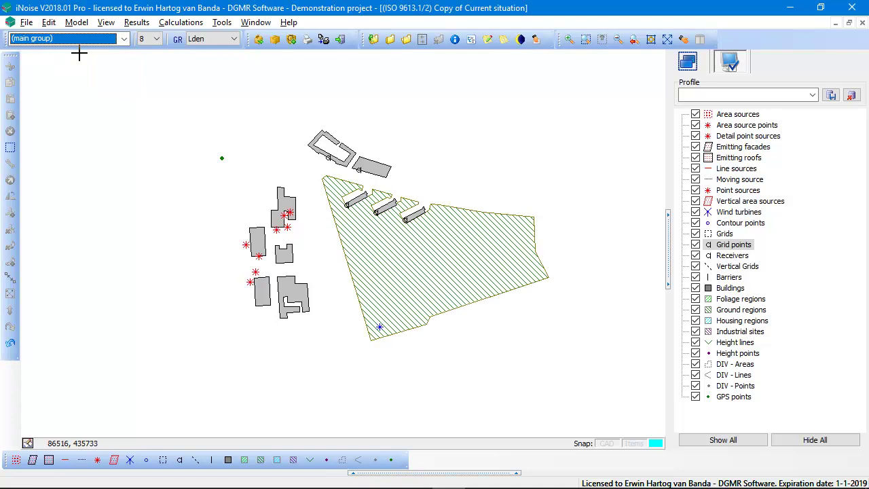
Step: Draw a four-corner grid area around the whole site and accept 50 m X/Y steps
click(157, 105)
click(600, 104)
click(596, 393)
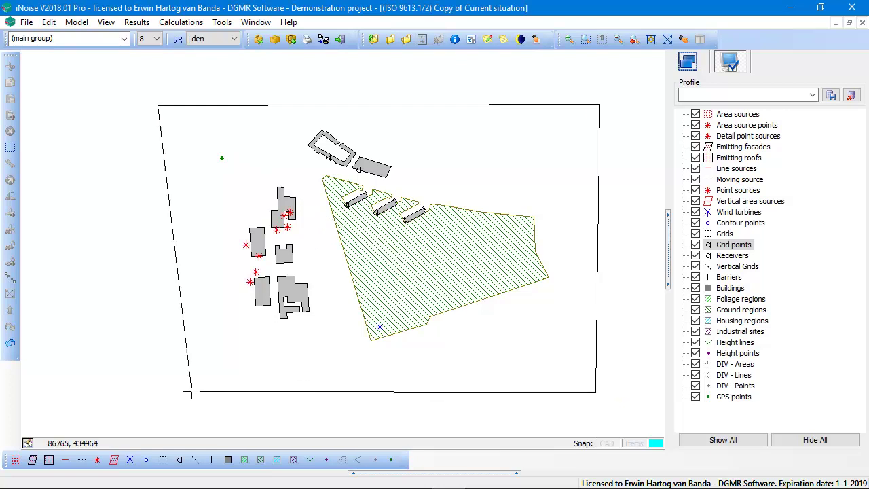
double_click(153, 393)
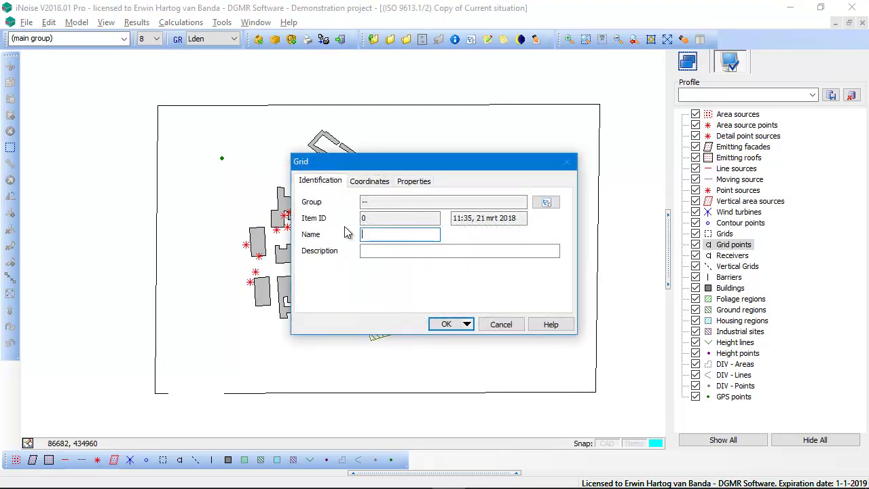
click(413, 181)
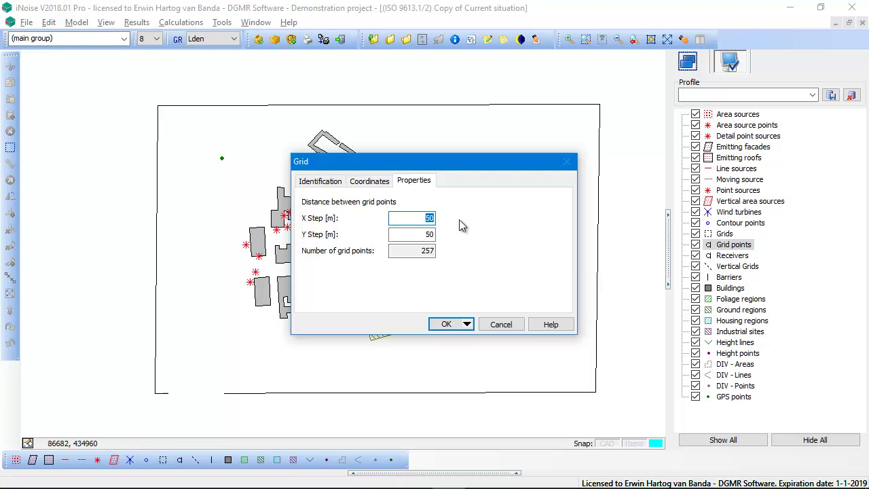
click(447, 324)
Step: Run the noise calculation for the grid and close the progress report
click(180, 23)
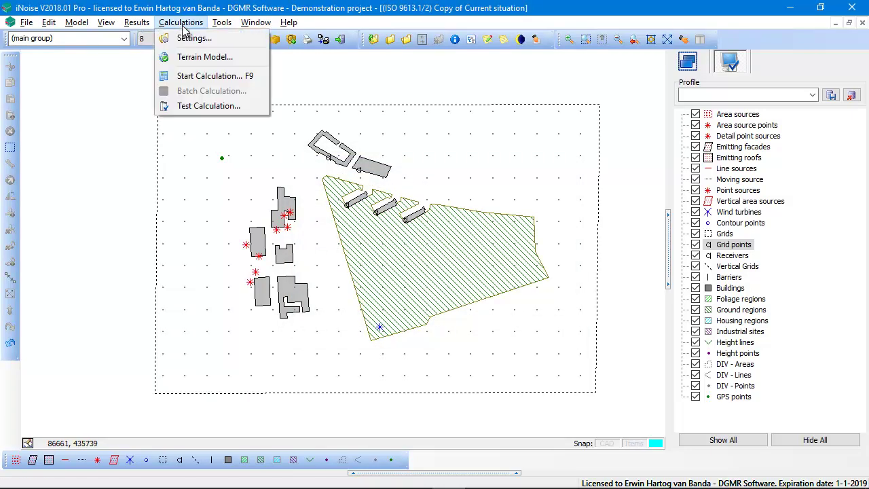
click(201, 80)
click(467, 323)
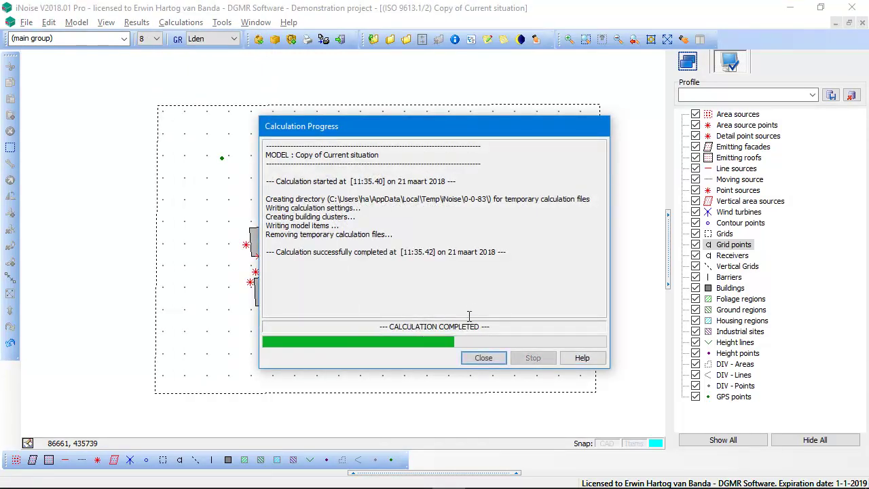
click(483, 358)
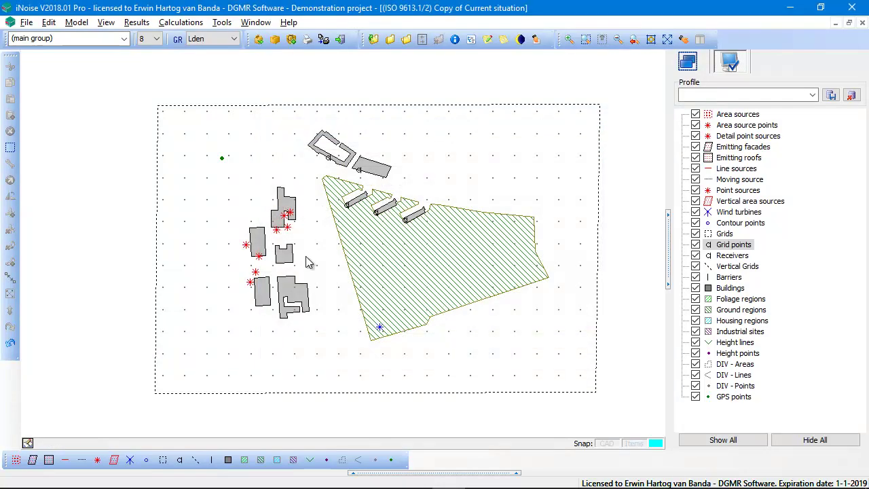
Step: Display the results as coloured noise contours and adjust the map view
click(137, 23)
click(151, 117)
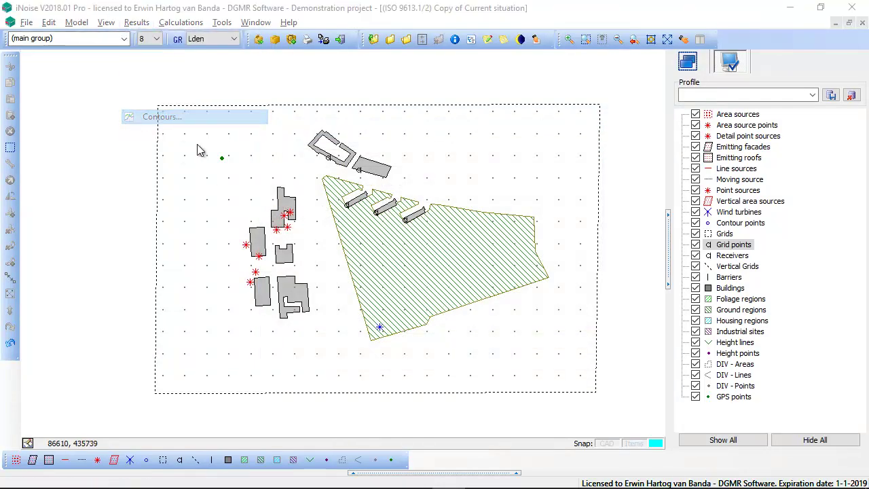
click(510, 364)
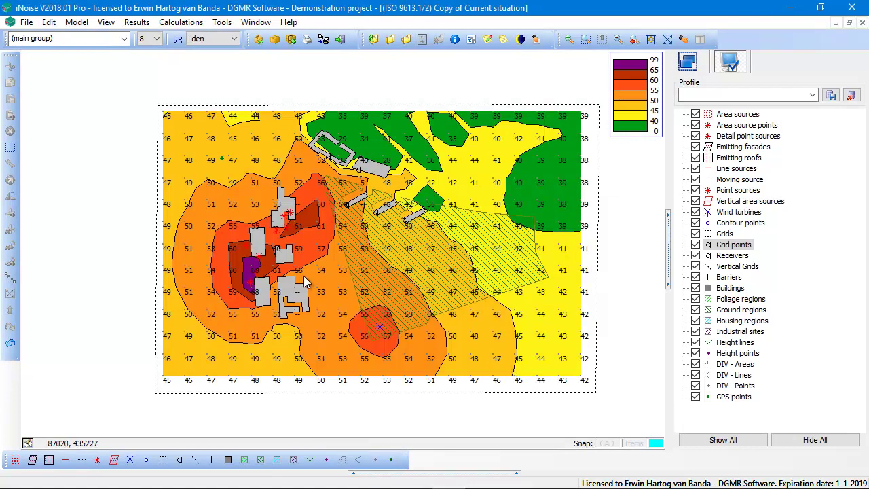
drag(301, 275, 363, 271)
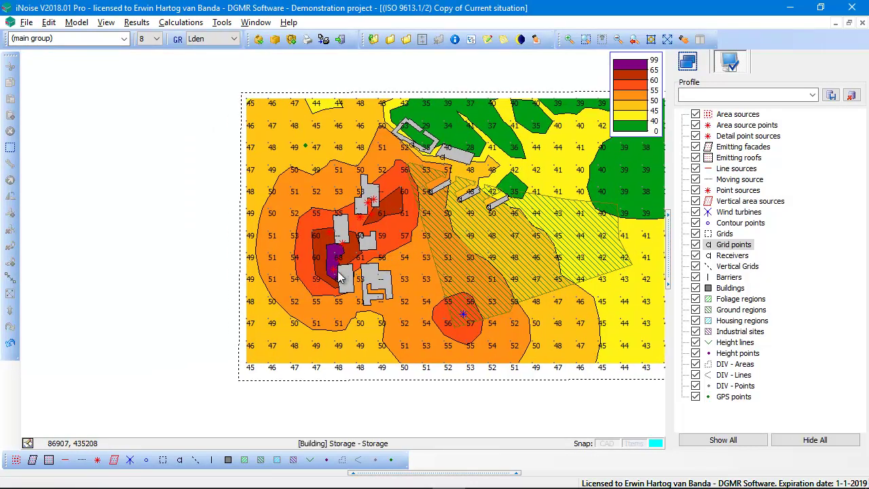
scroll(327, 270, up, 3)
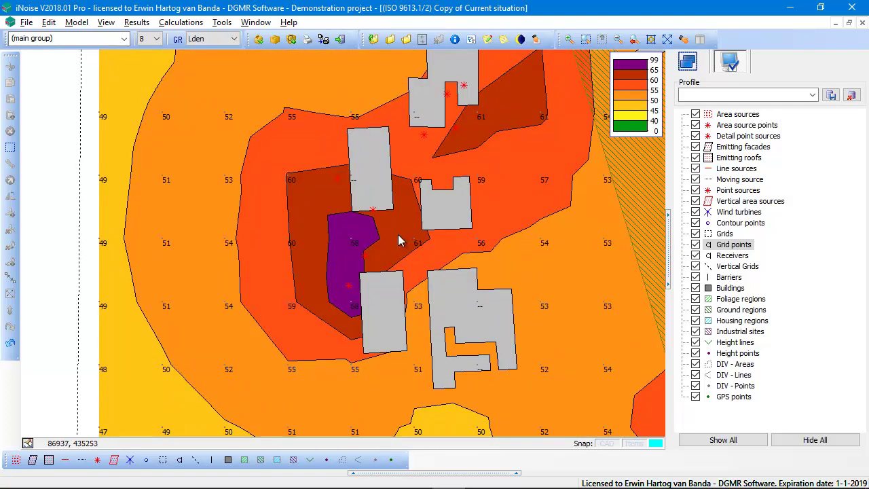
click(136, 22)
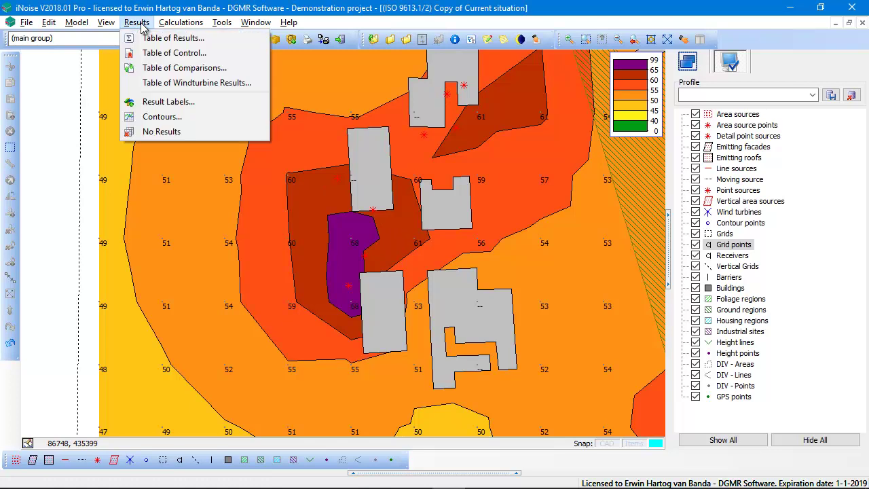
Step: Switch results to No Results and select every Point source via Search and Select
click(156, 132)
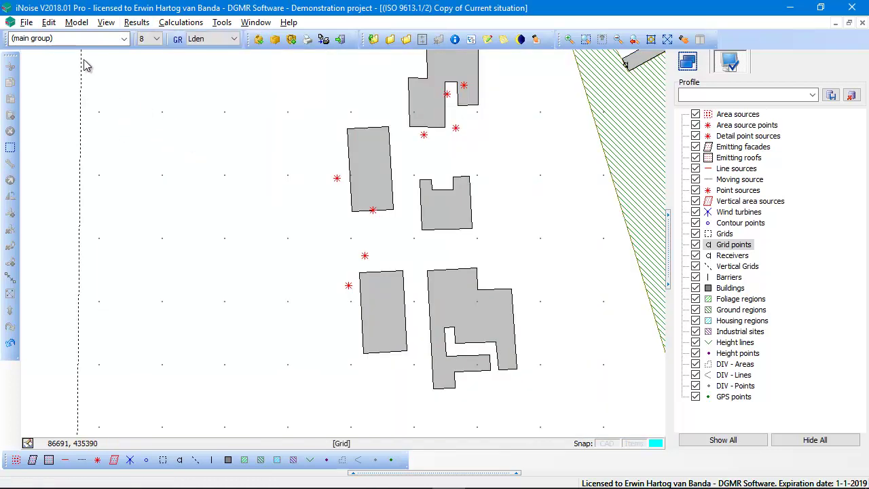
click(49, 23)
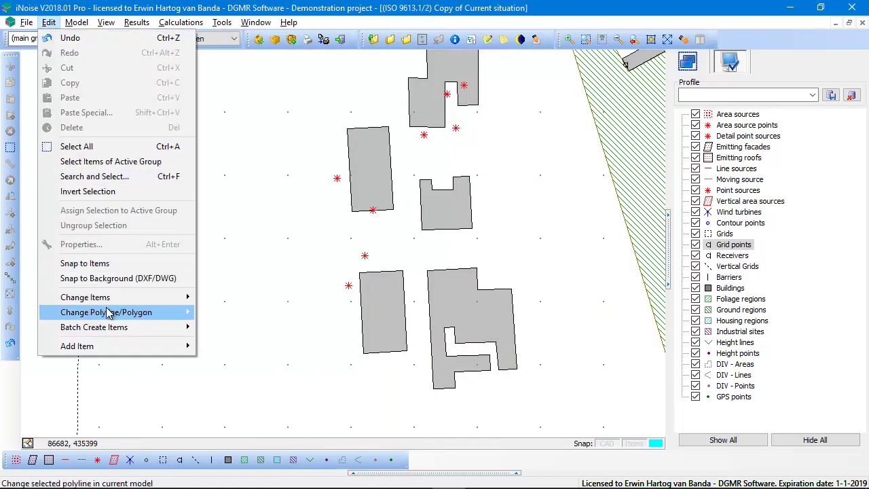
click(97, 178)
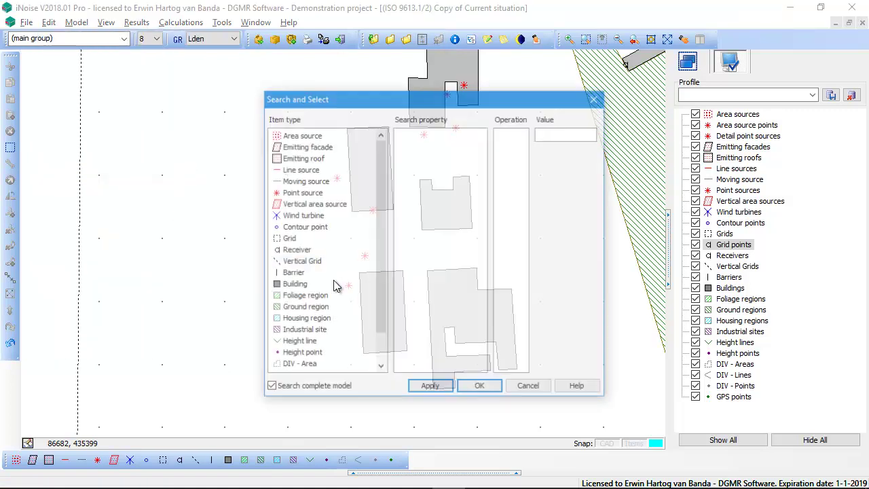
click(301, 193)
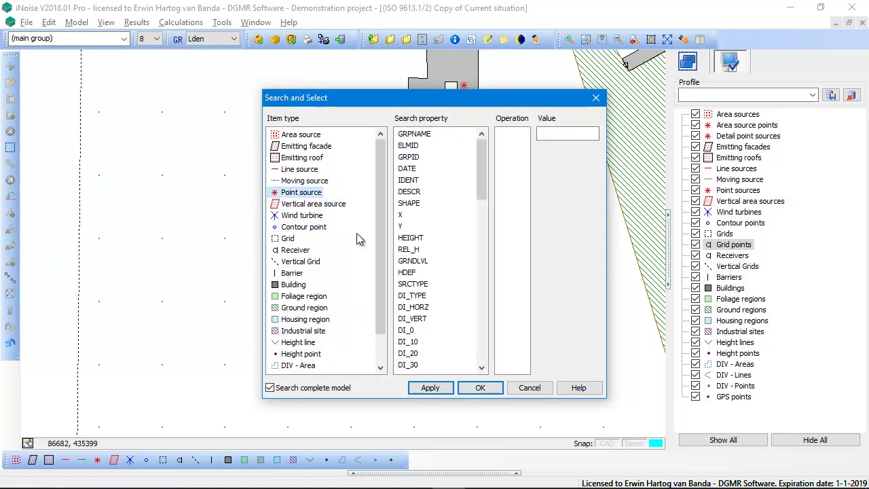
click(479, 388)
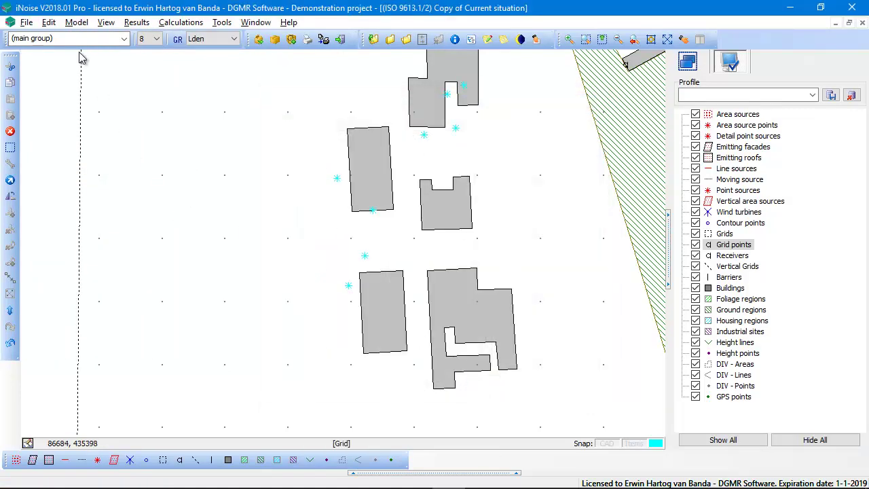
Step: Open Batch Create Items > Generate contour points for the selected point sources
click(49, 23)
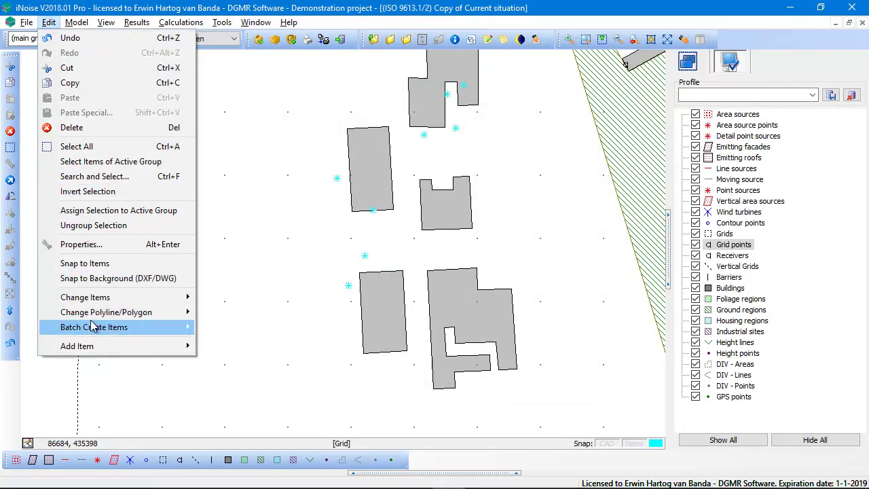
mouse_move(98, 329)
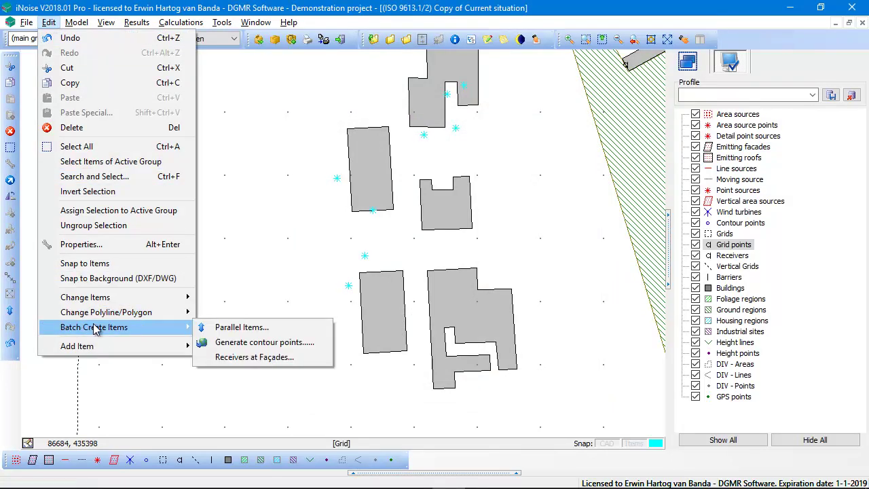
click(246, 343)
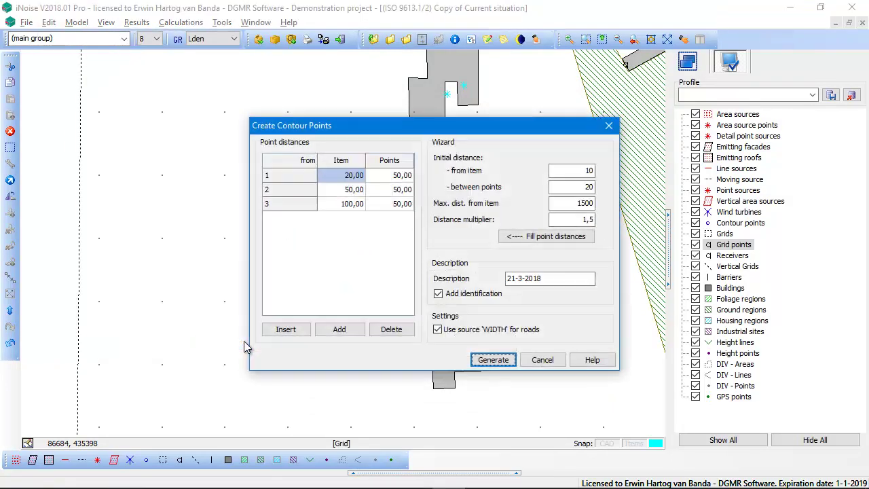
Step: Enter item distance/point spacing rows of 10/10, 20/20 and 30/30
click(349, 180)
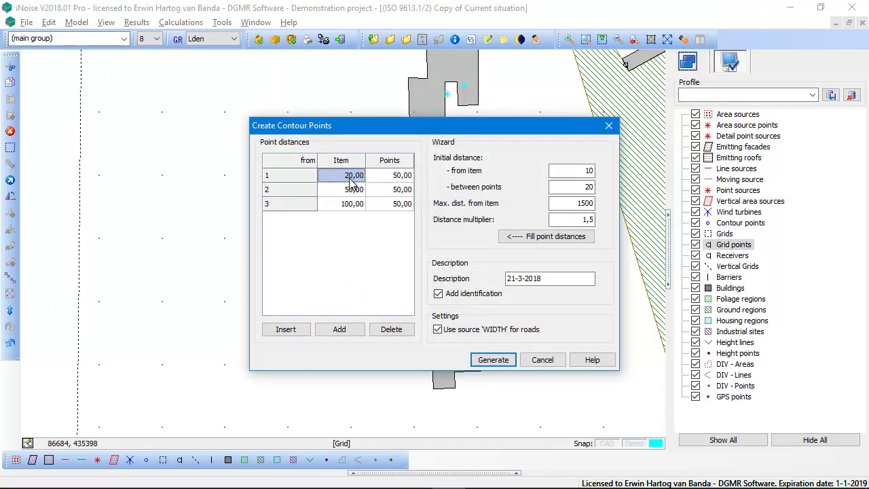
text(10)
key(Tab)
text(20)
key(Tab)
text(20)
key(Tab)
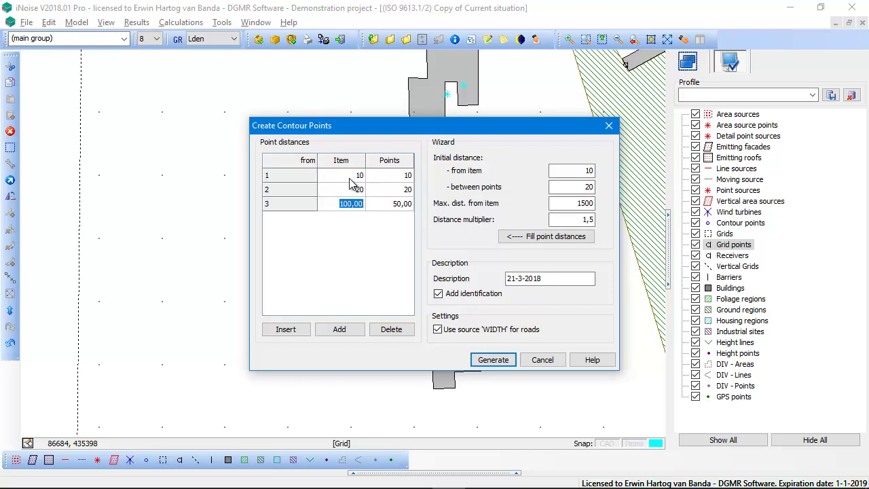
text(30)
key(Tab)
text(230)
Step: Generate the contour points and check one point's coordinates in its properties
click(498, 360)
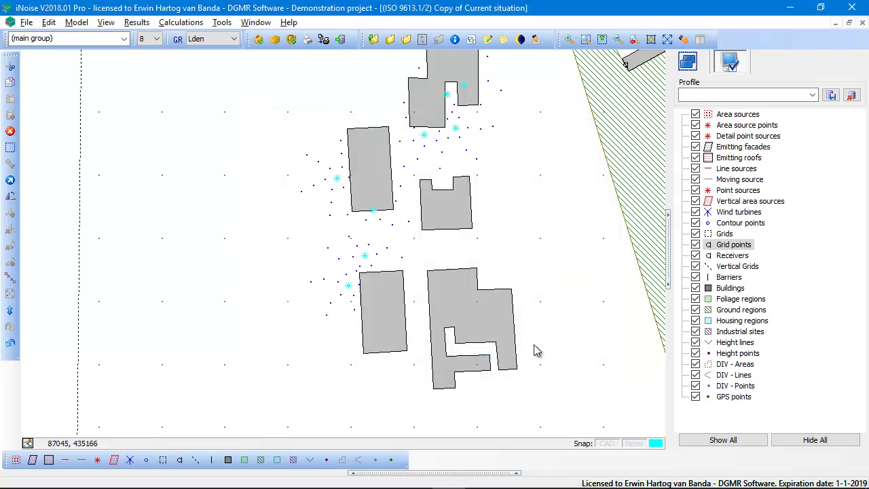
double_click(441, 153)
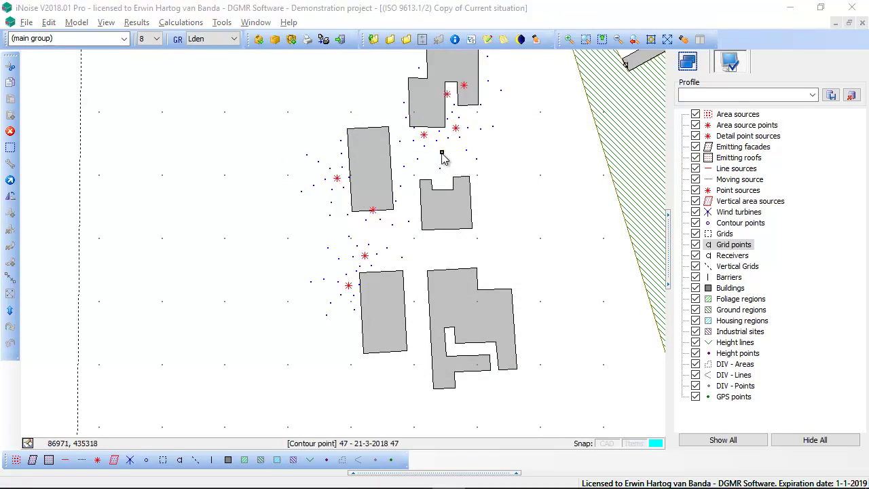
click(367, 192)
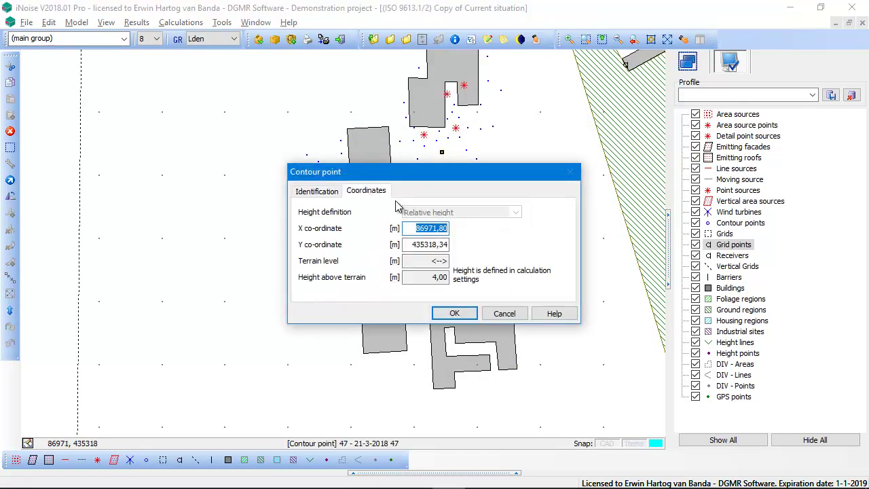
click(454, 312)
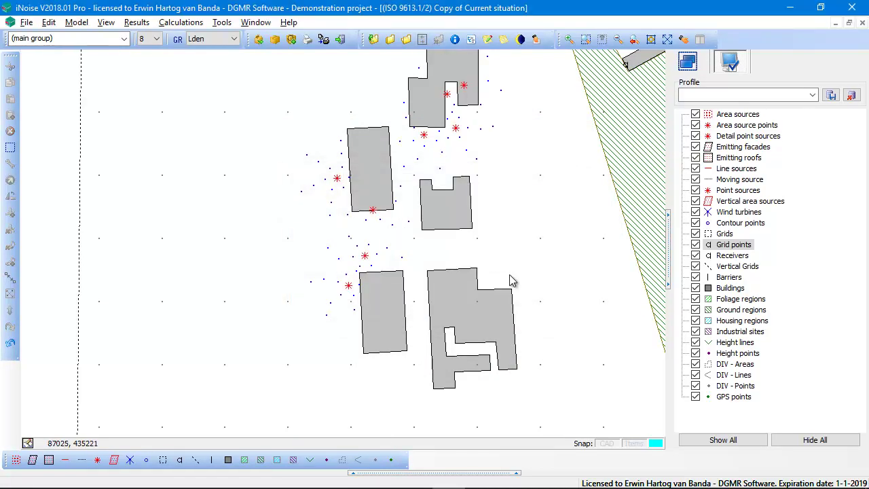
Step: Rerun the noise calculation for all calculation points and close the report
click(180, 22)
click(189, 76)
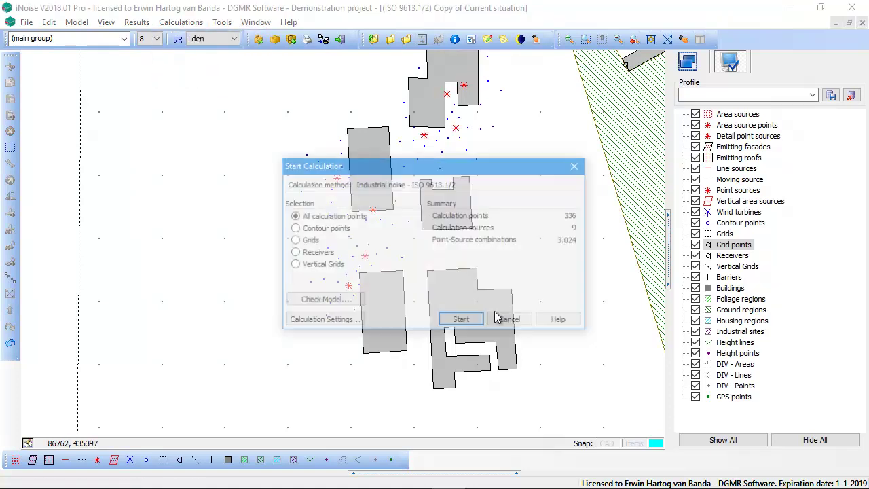
click(471, 324)
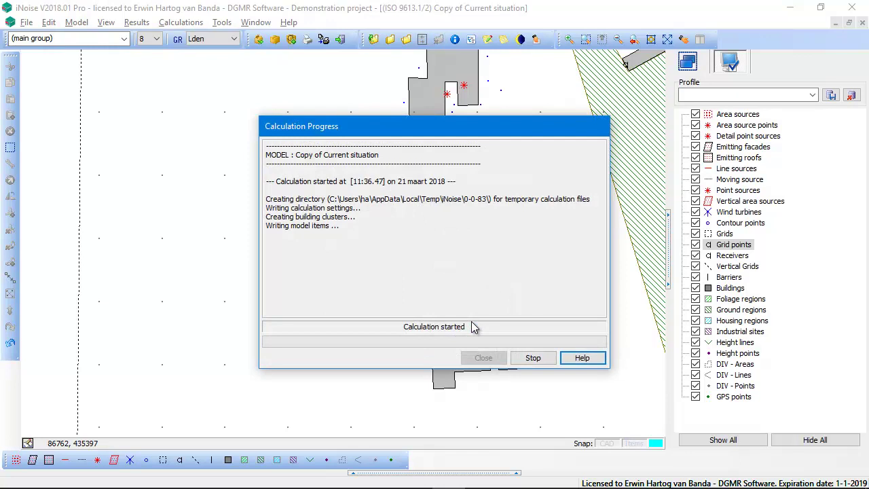
click(483, 358)
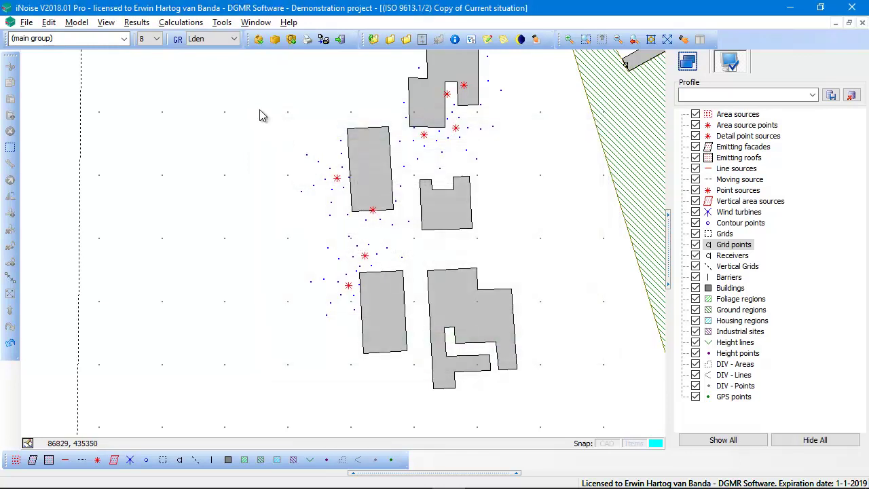
Step: Redraw the noise contours with the existing definition and zoom out to see them
click(137, 22)
click(180, 120)
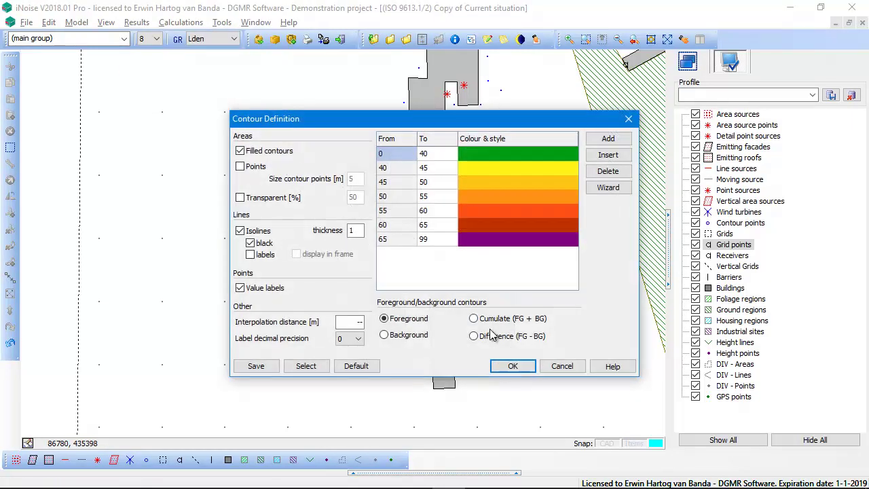
click(513, 367)
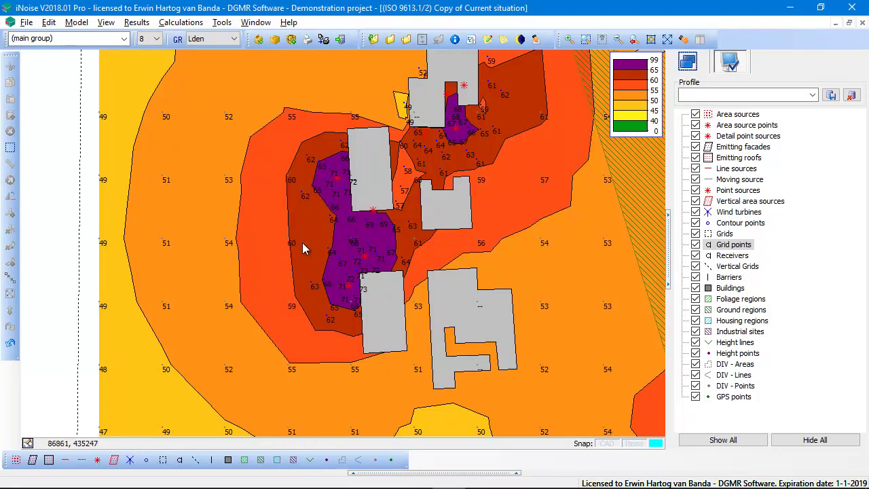
scroll(303, 248, down, 3)
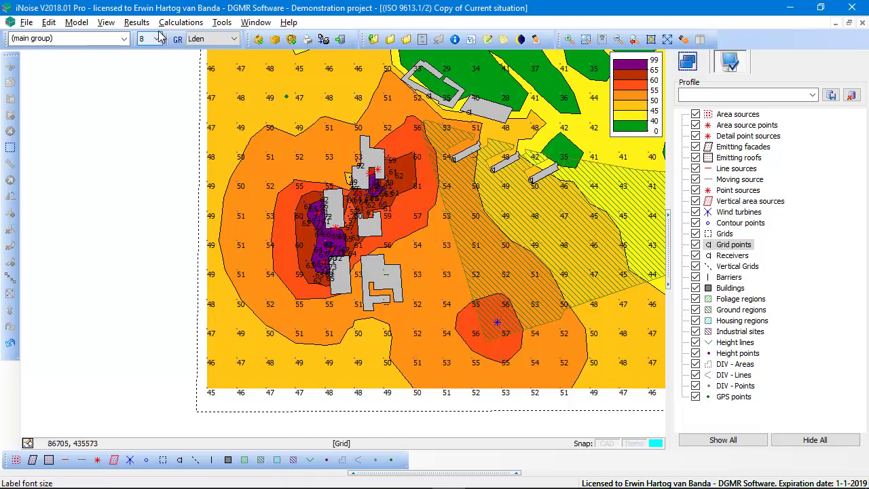
Step: Hide the noise results with Results > No Results and zoom in
click(136, 23)
click(161, 132)
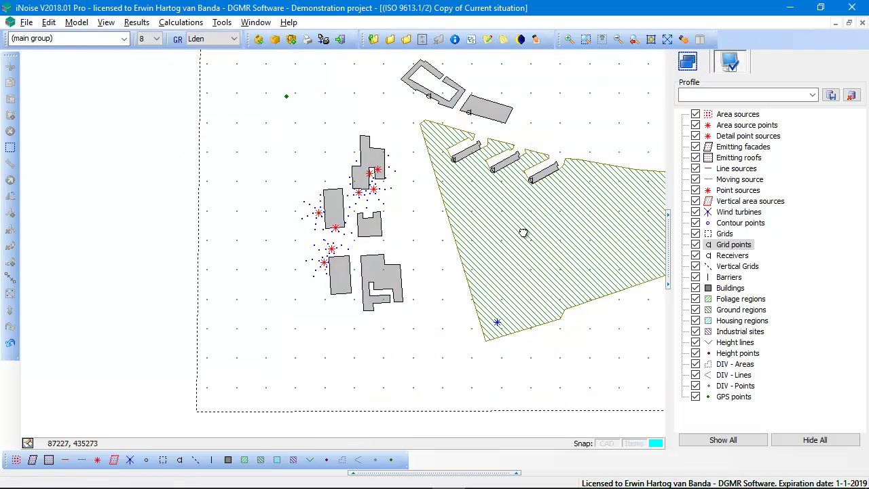
scroll(499, 233, up, 3)
Step: Select the three high-rise buildings Flat 1, Flat 2 and Flat 3
click(411, 158)
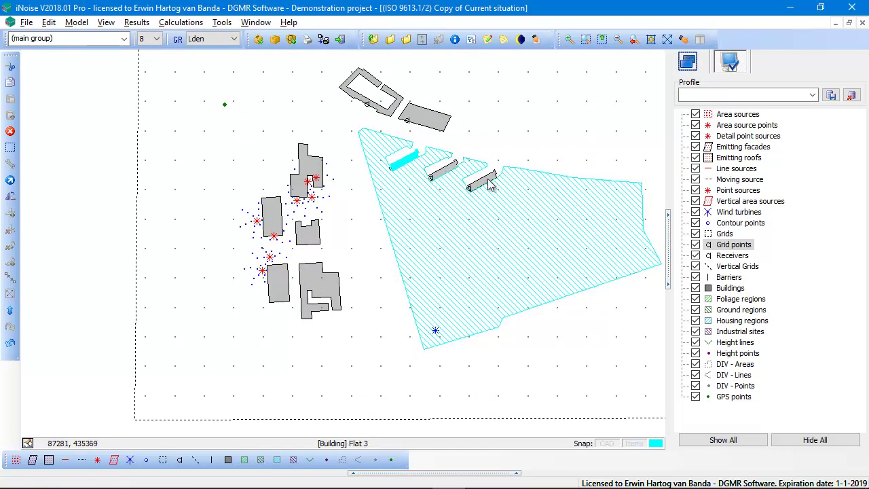
click(506, 161)
click(416, 158)
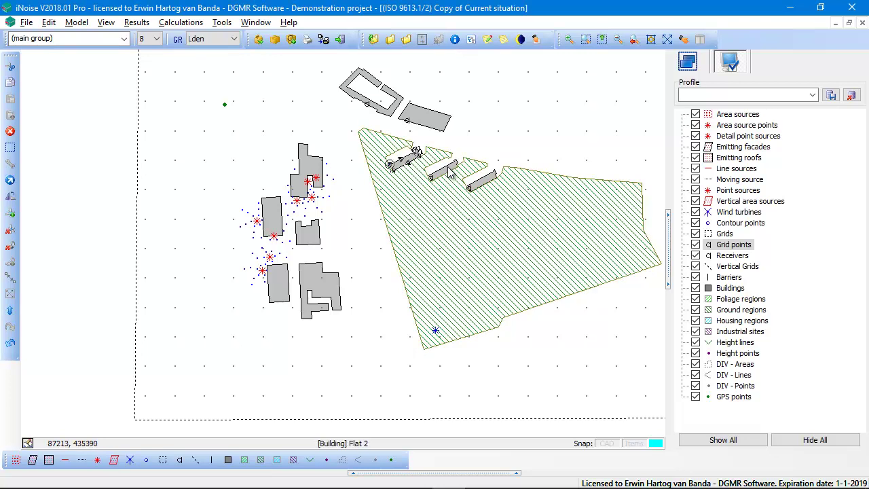
ctrl+click(444, 170)
ctrl+click(490, 183)
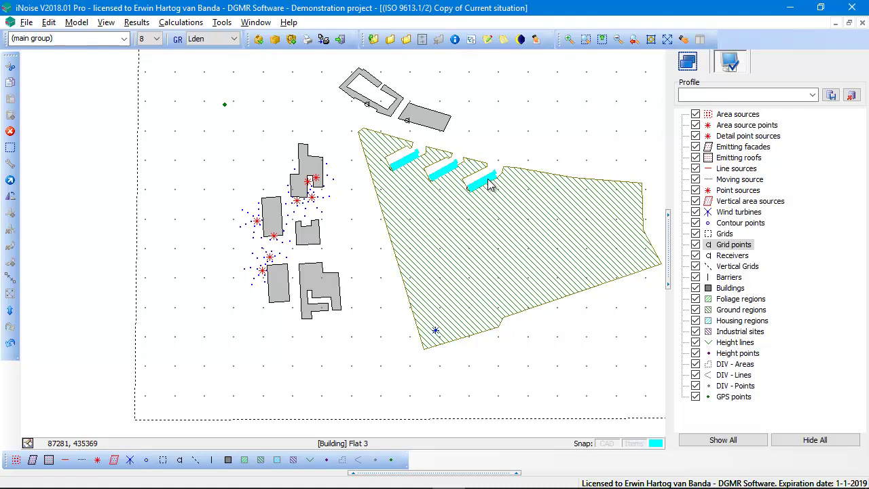
Step: Create parallel items for the buildings: one Vertical Grid 1 m outside the facades
right_click(490, 185)
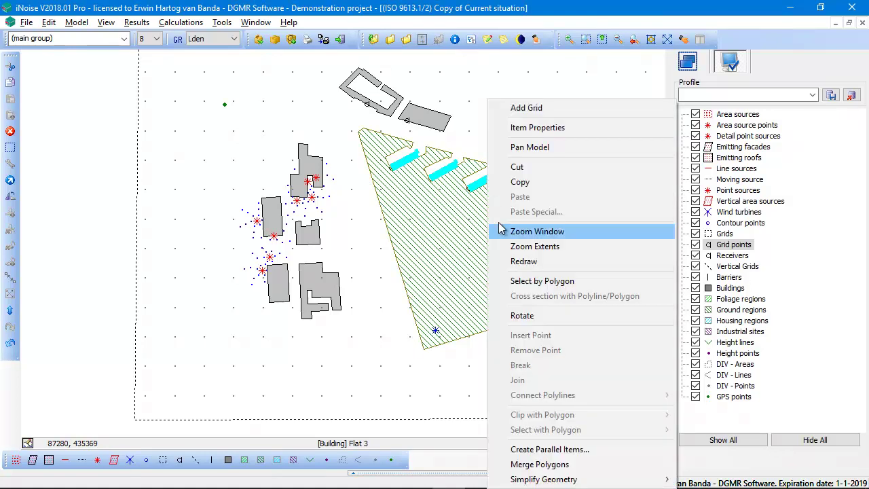
click(566, 451)
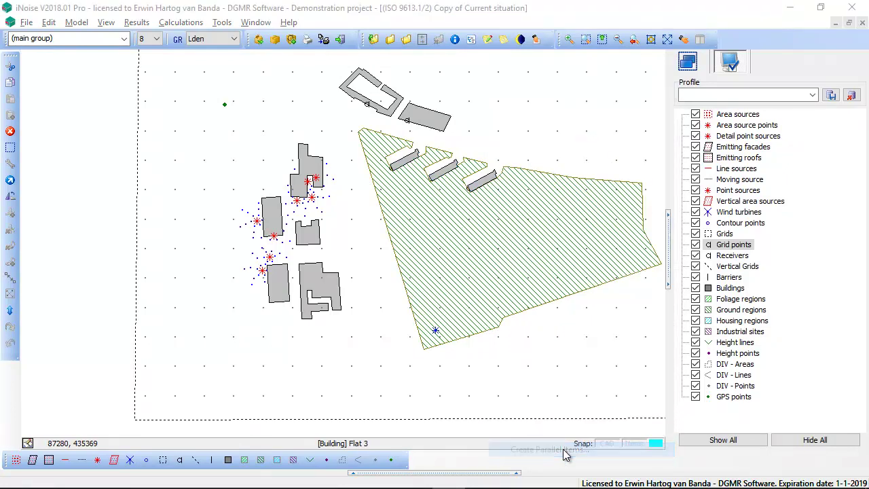
click(554, 184)
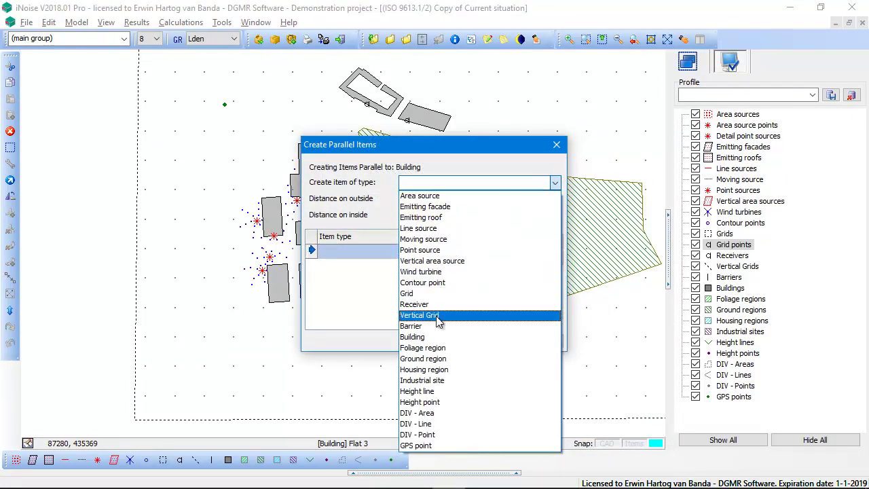
click(440, 315)
click(426, 199)
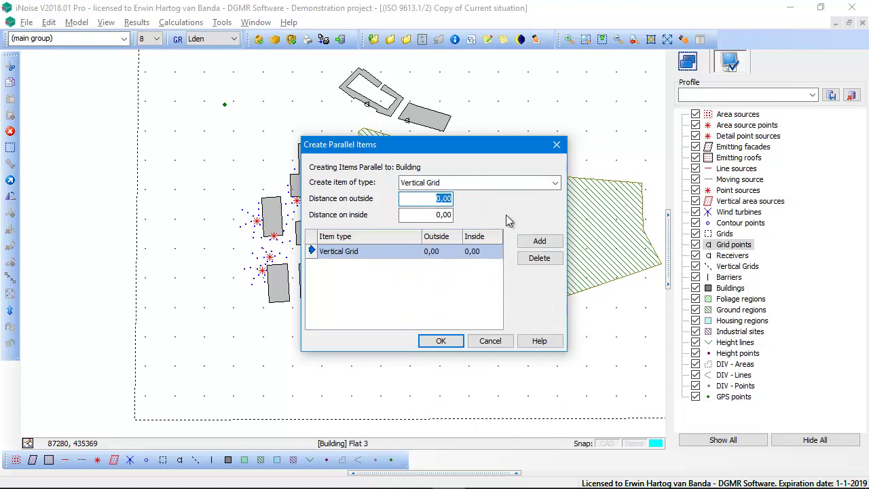
text(1)
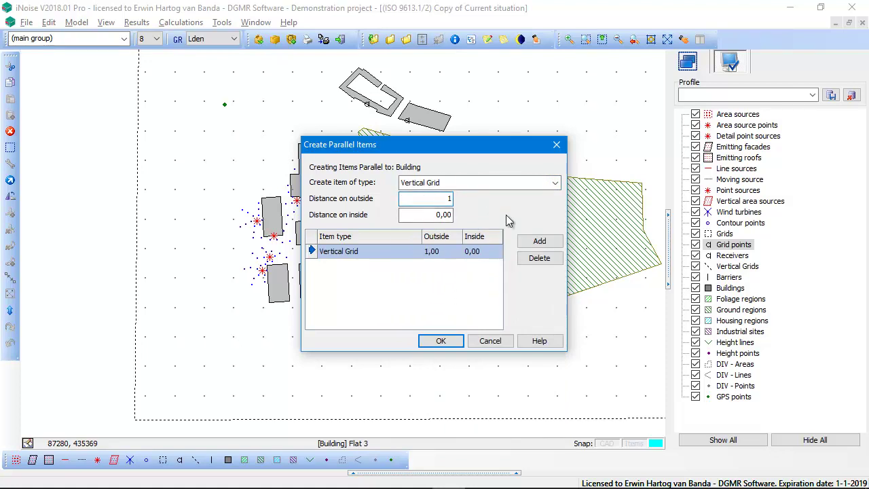
Step: Set the vertical grids' length and height steps to 3 m and create them
click(440, 340)
click(367, 171)
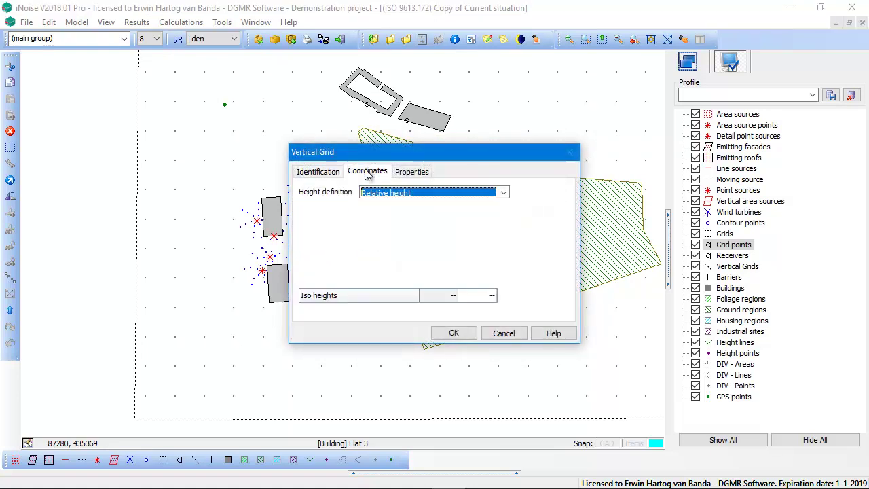
click(411, 172)
double_click(411, 241)
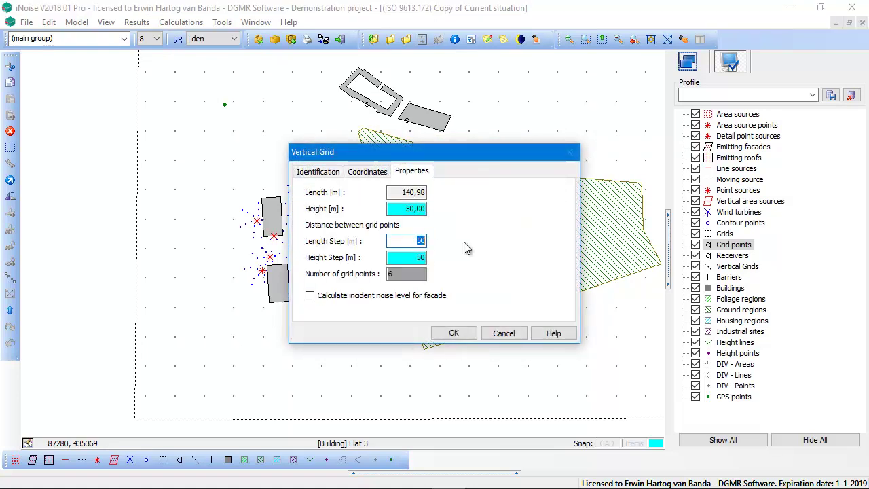
text(3)
key(Tab)
text(3)
key(Tab)
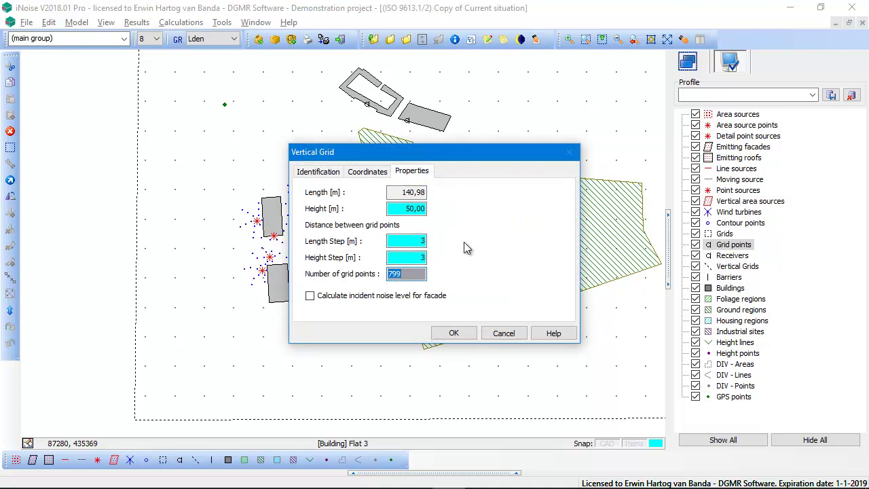
click(457, 334)
scroll(448, 217, up, 3)
scroll(442, 192, down, 3)
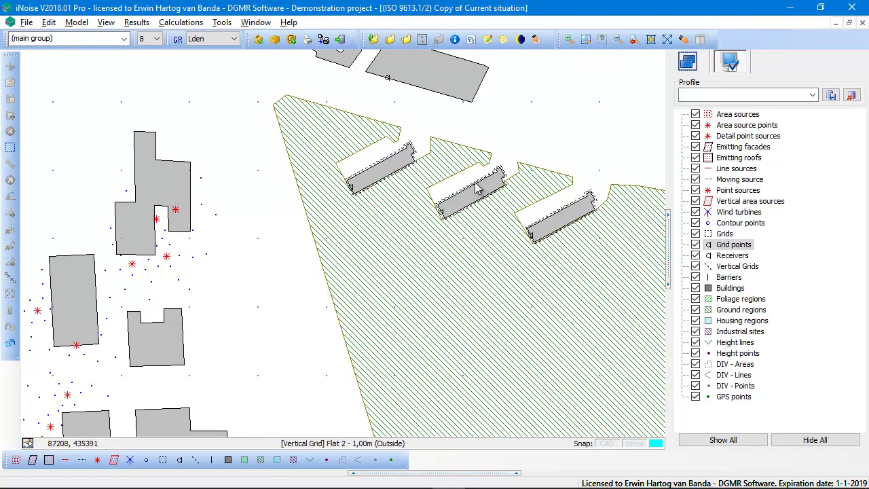
click(106, 22)
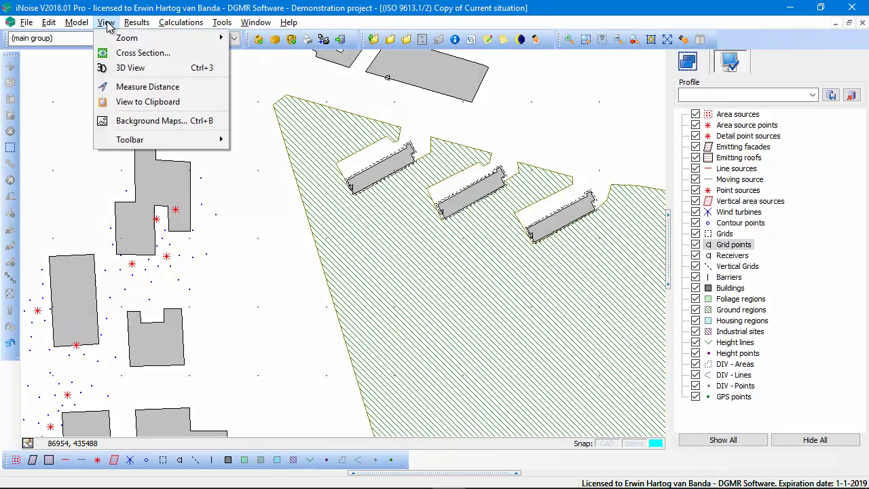
click(131, 68)
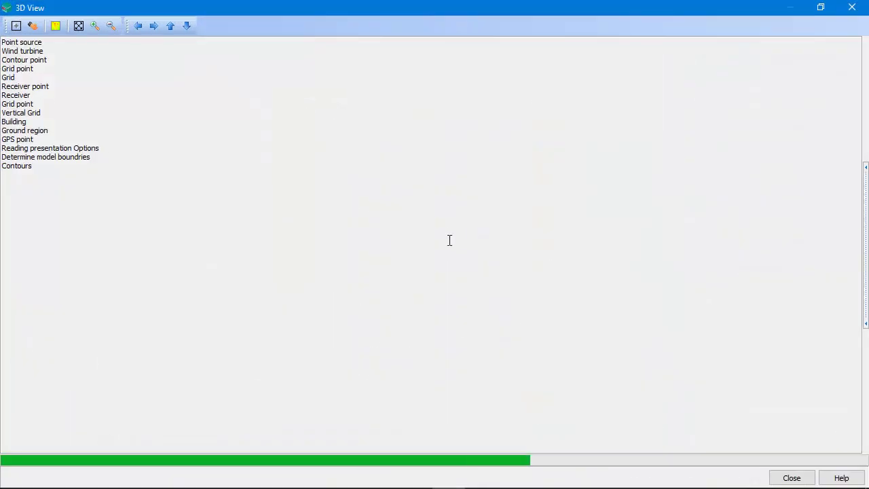
scroll(468, 242, up, 2)
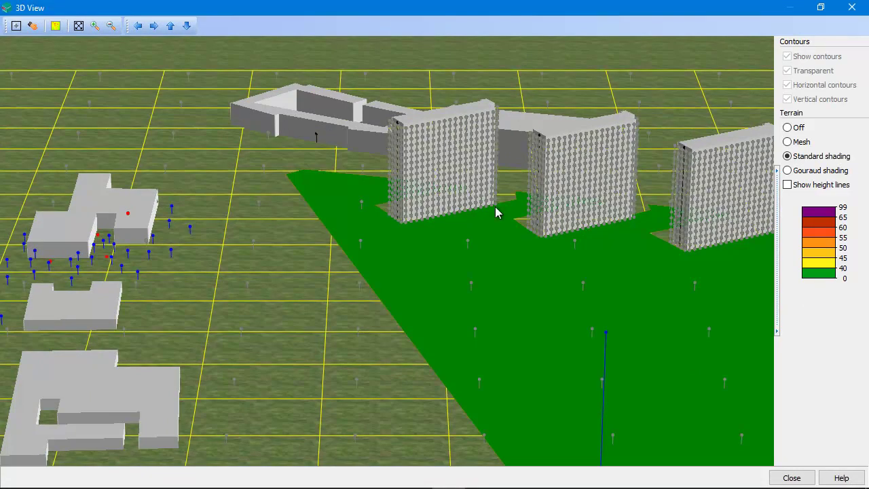
drag(524, 226, 547, 231)
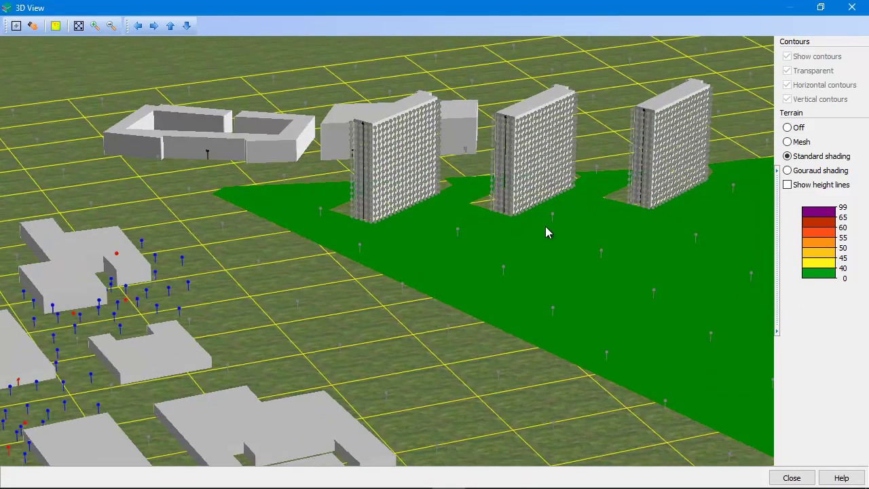
click(850, 8)
Step: Run a new noise calculation for all 2733 points, including the facade grids, then close the report
click(184, 23)
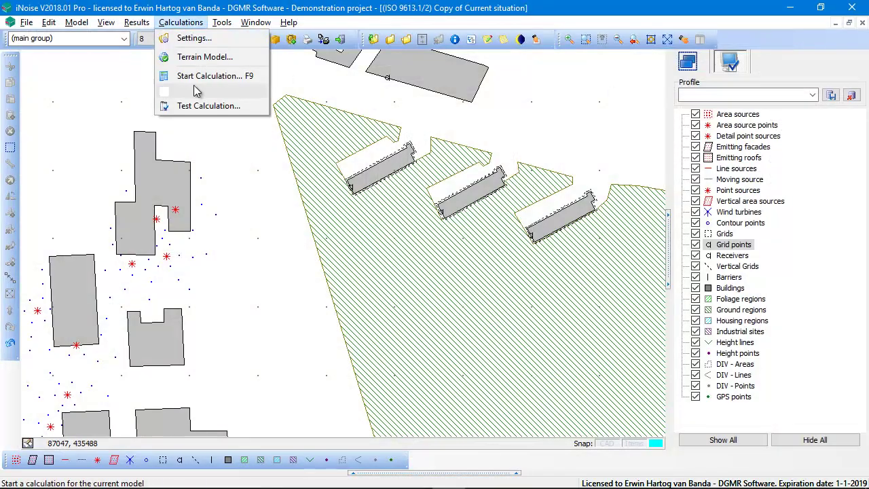
click(197, 74)
click(462, 322)
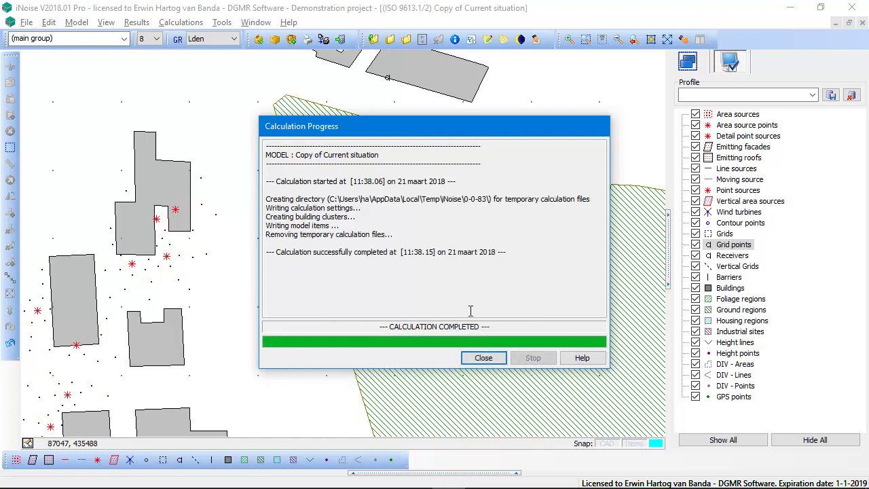
click(488, 359)
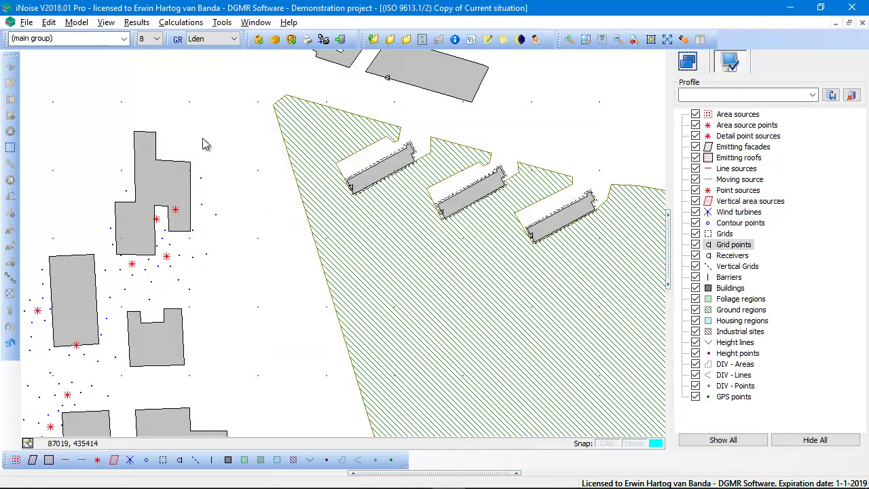
Step: Draw filled noise contours with the default bands, green below 40 to purple above 65
click(136, 22)
click(153, 118)
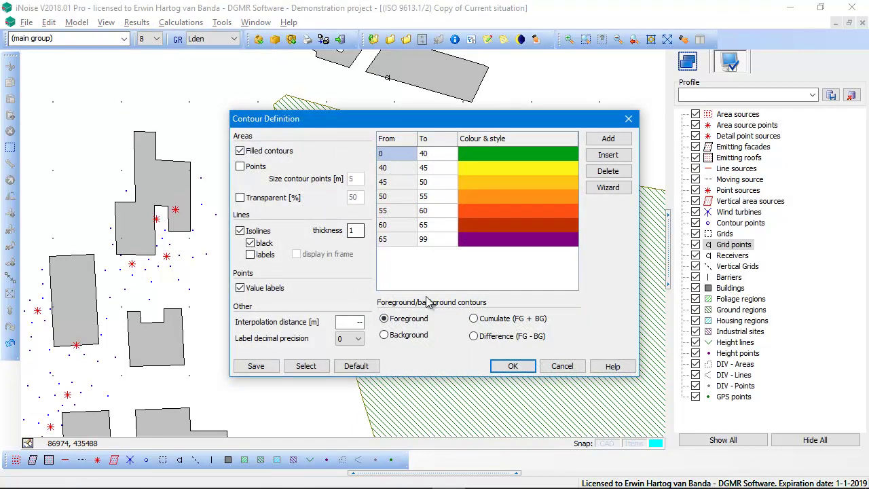
click(520, 367)
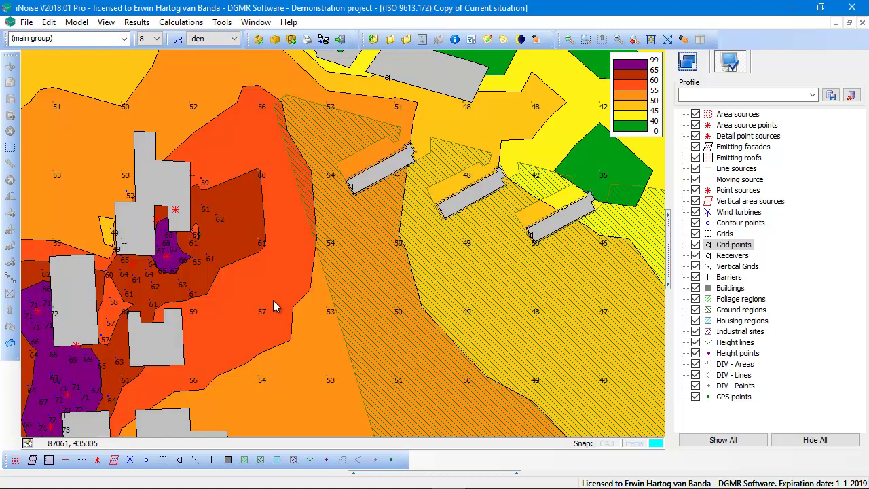
Step: Show the model in 3D, zoomed in and rotated around the three high-rise facades
click(76, 23)
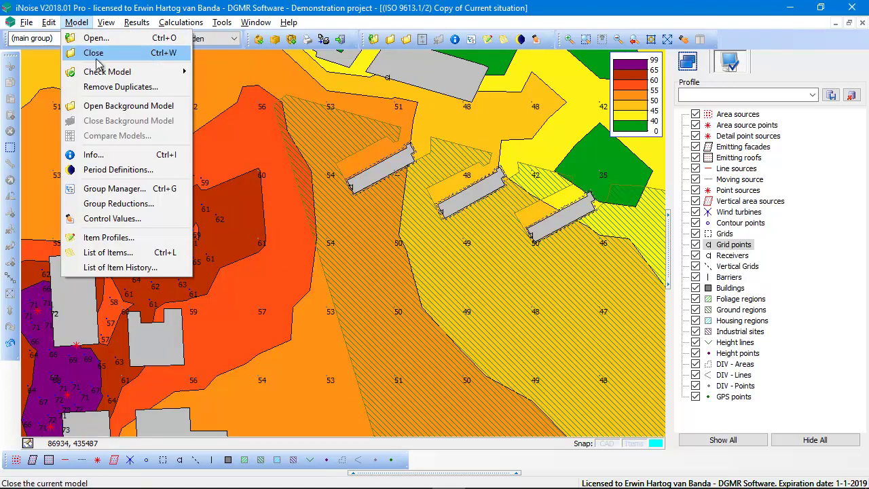
mouse_move(106, 22)
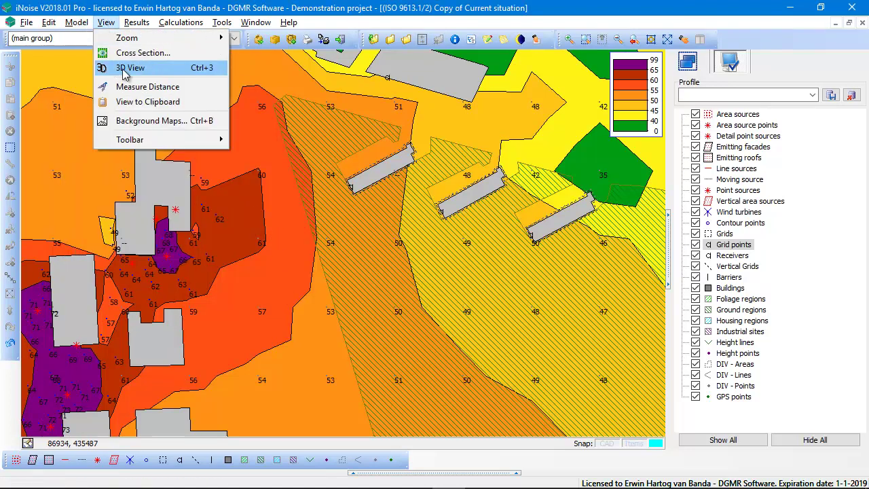
click(129, 68)
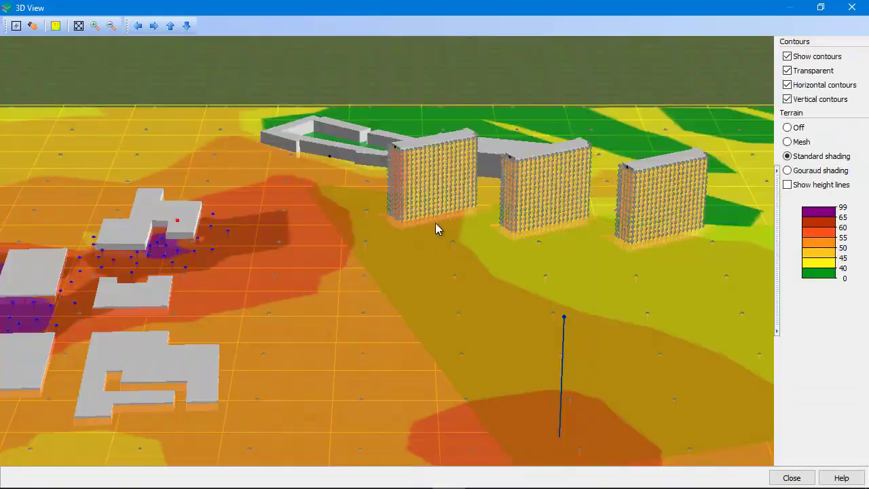
scroll(435, 228, up, 3)
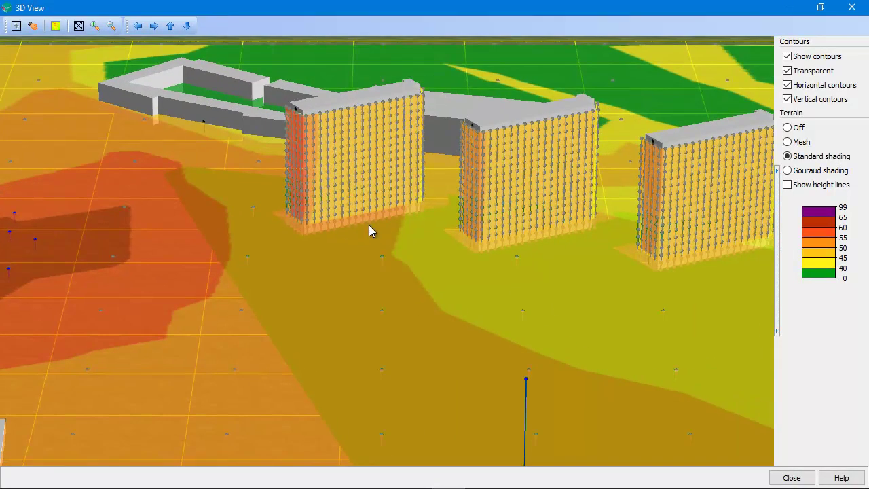
drag(369, 226, 377, 258)
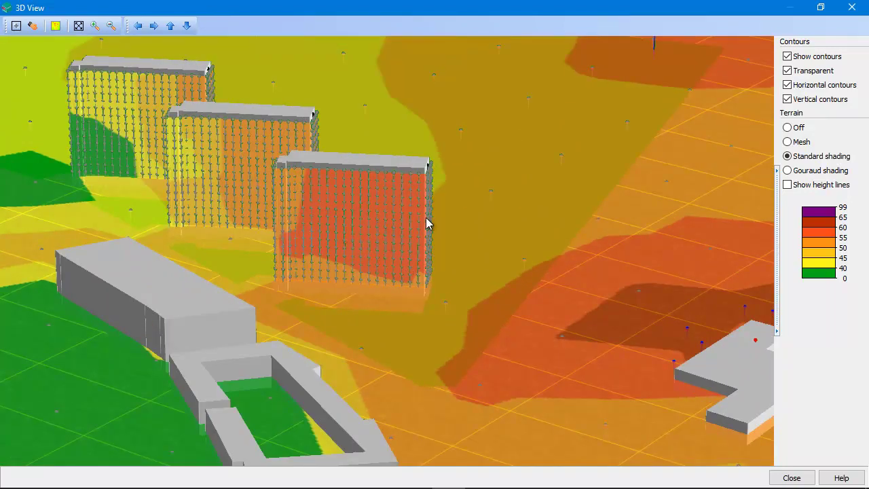